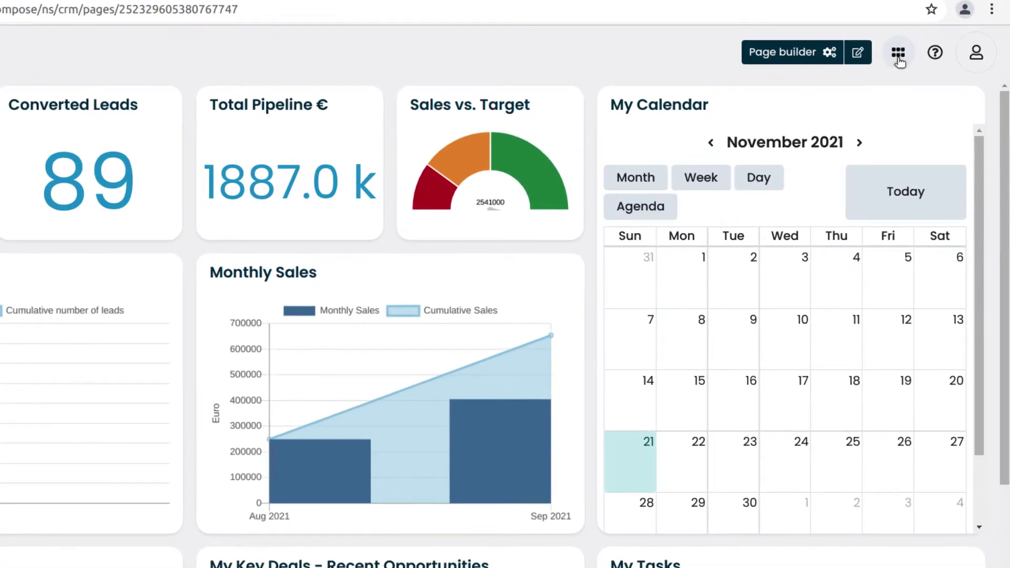
- Switch from the CRM dashboard to the Corteza One apps launcher page
left_click(898, 54)
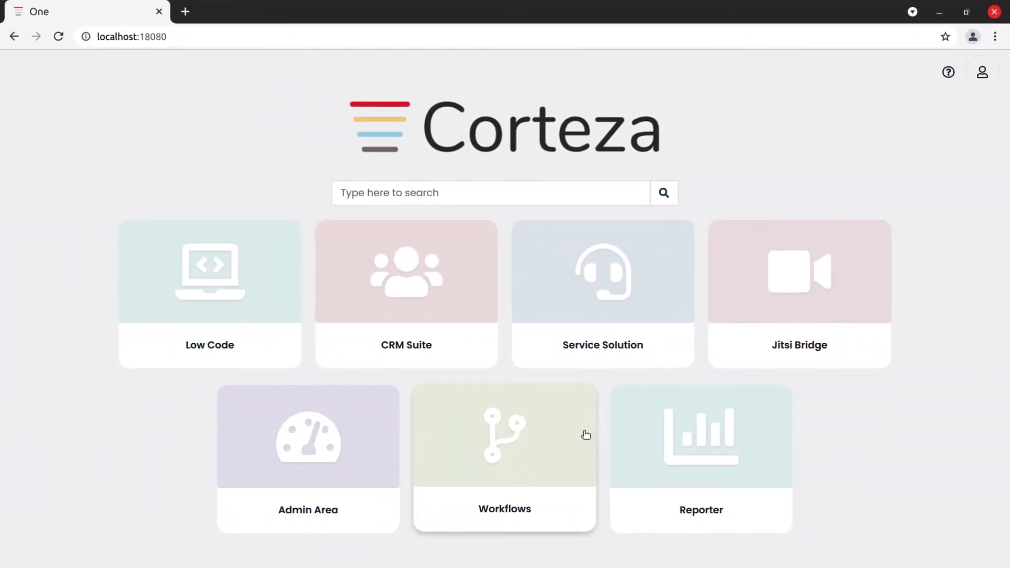
- Open Workflows, look inside 'CRM - Account - Create New Contract', then return to the list
left_click(562, 513)
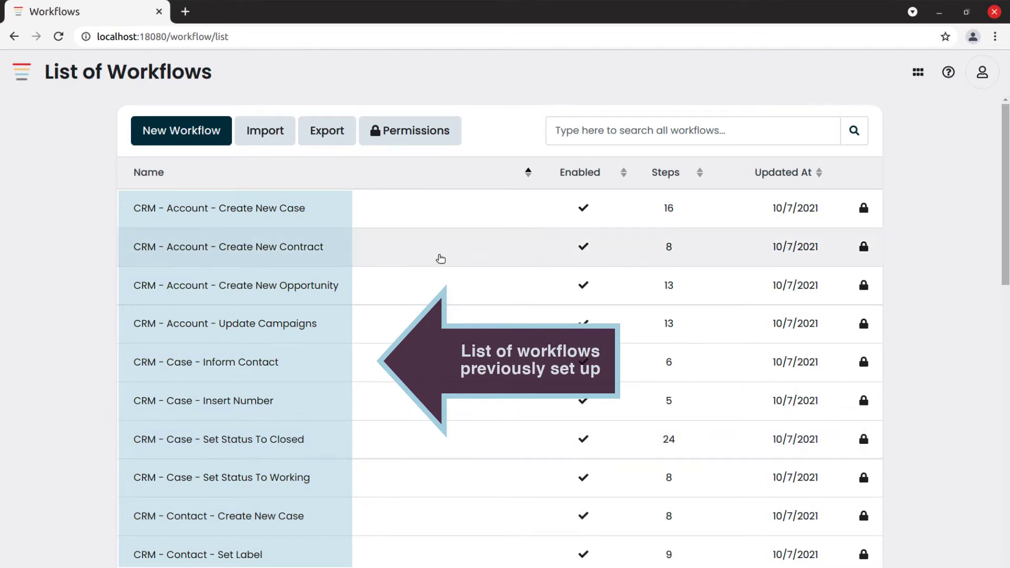
left_click(440, 258)
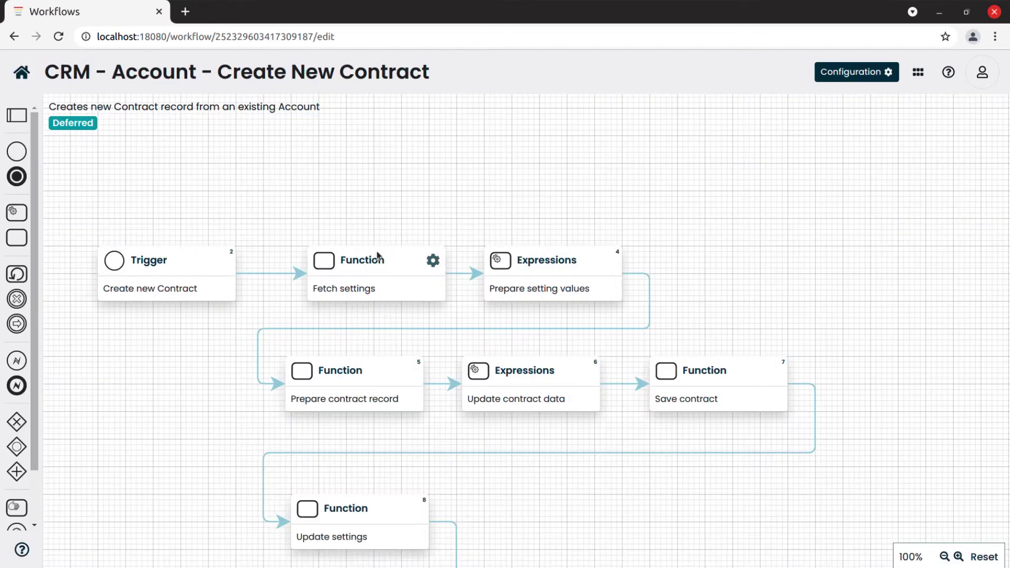
left_click(22, 73)
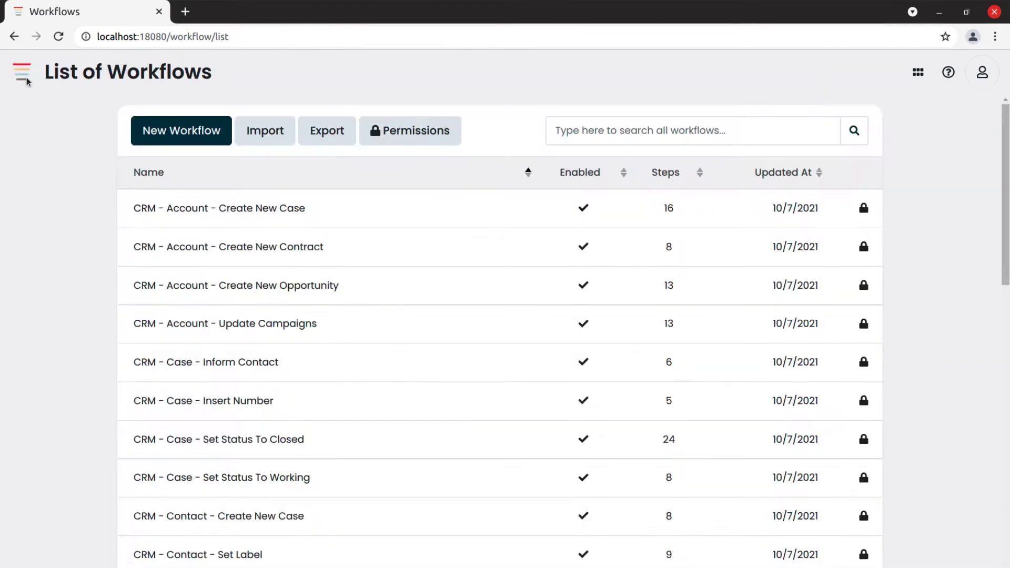
- Create and save a new workflow labelled 'A Test Workflow' with handle 'ATestWorkflow'
left_click(187, 135)
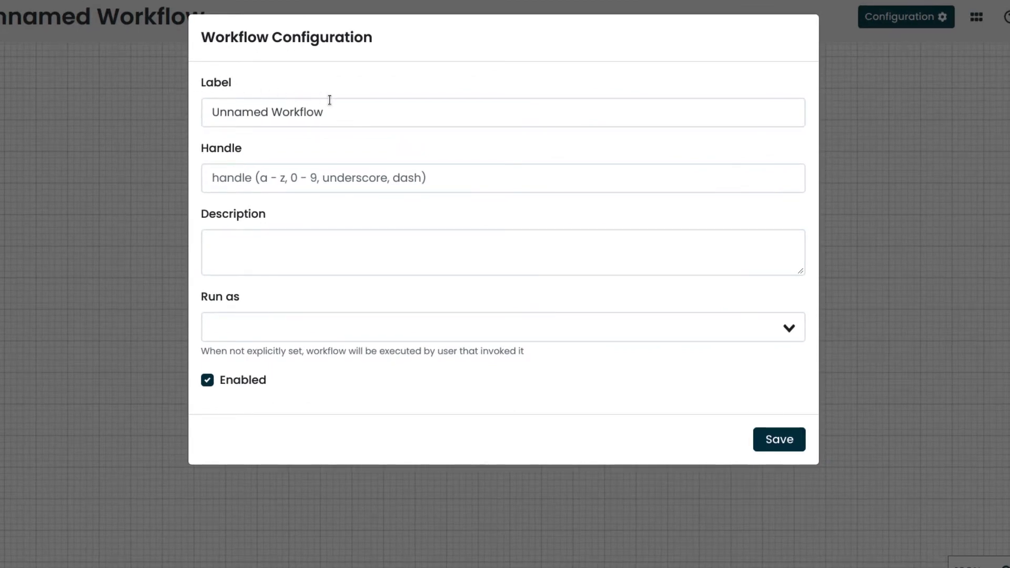
left_click(375, 117)
left_click_drag(341, 116, 199, 112)
key("BackSpace")
type("A Test Workflow")
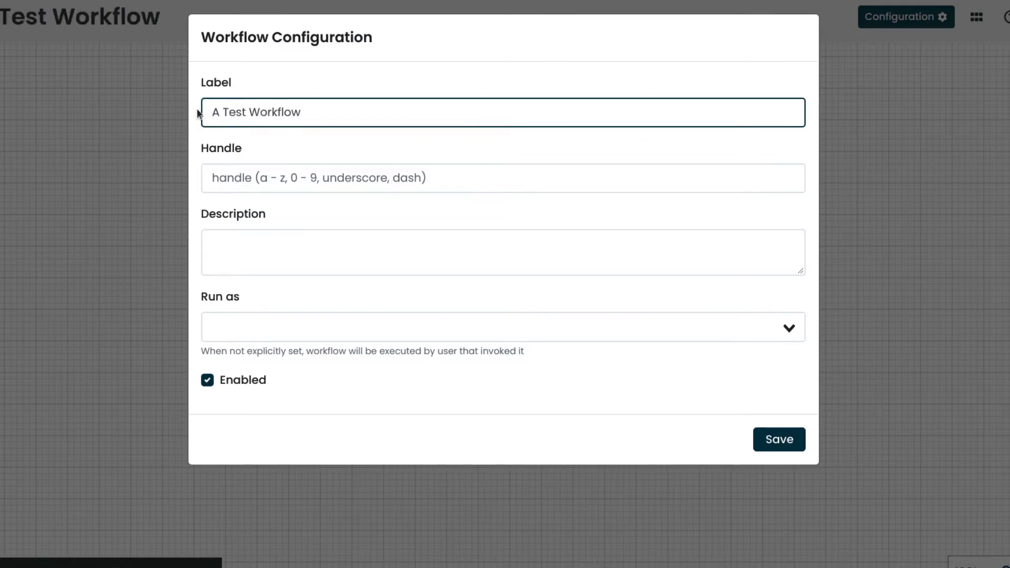
left_click(463, 184)
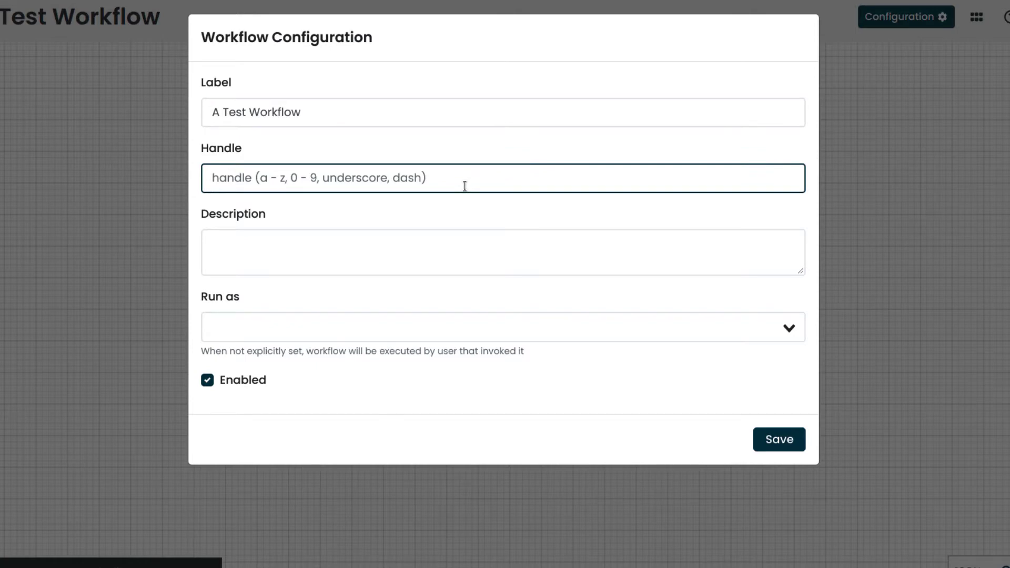
type("ATe")
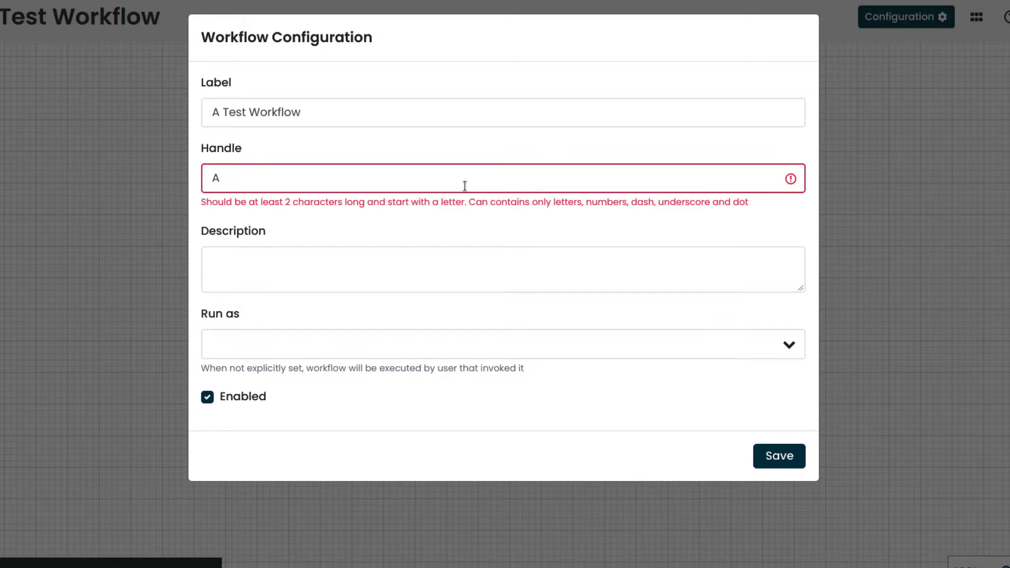
type("stWorkflow")
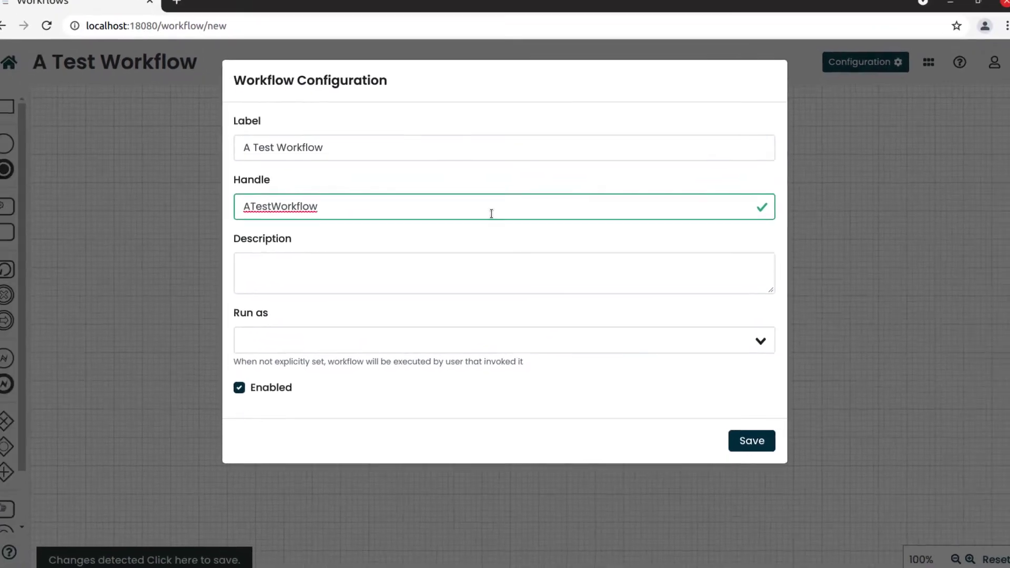
left_click(735, 442)
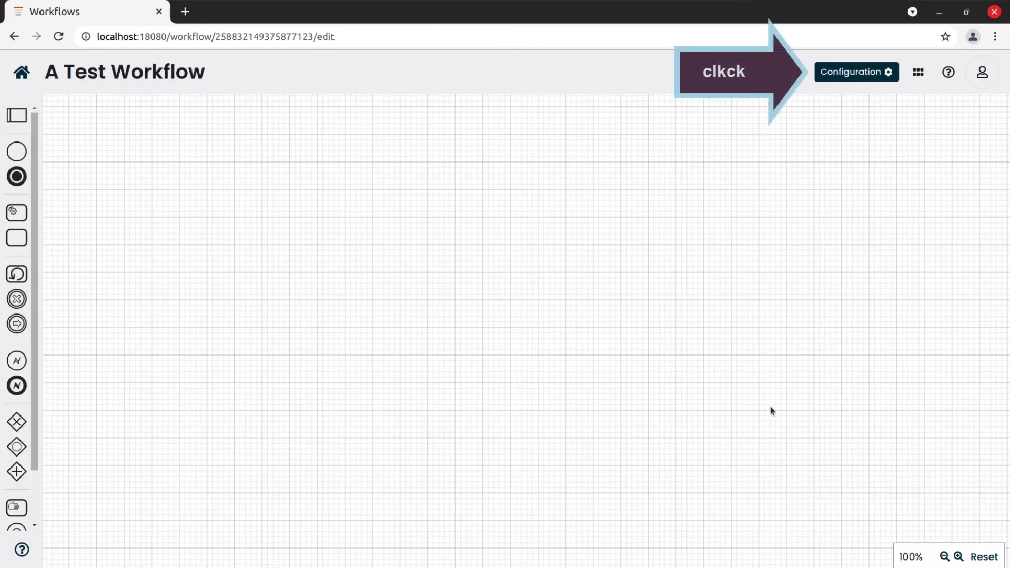
- Add the description 'This is an example.', keep Enabled on, and save the workflow settings
left_click(832, 74)
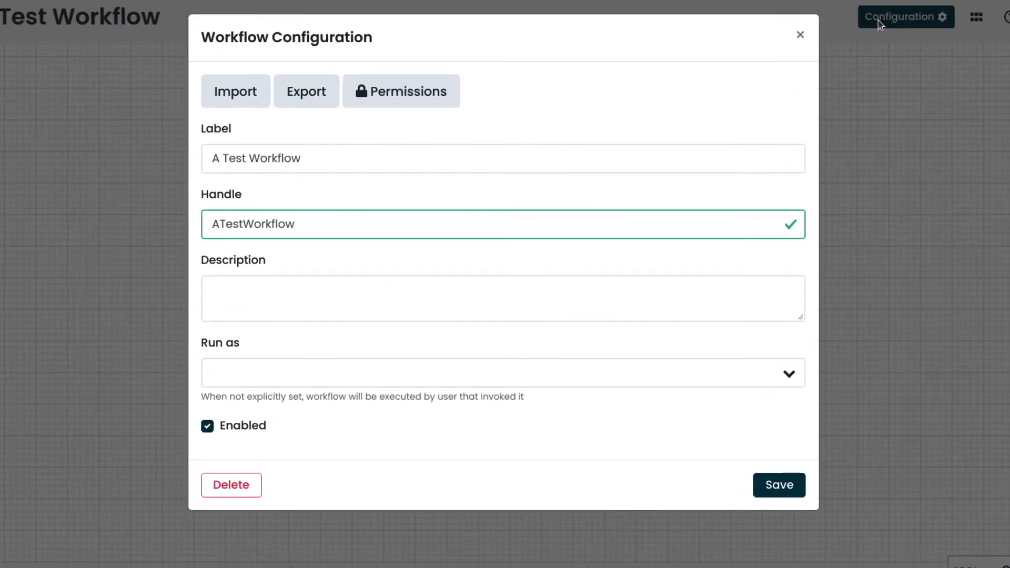
left_click(719, 299)
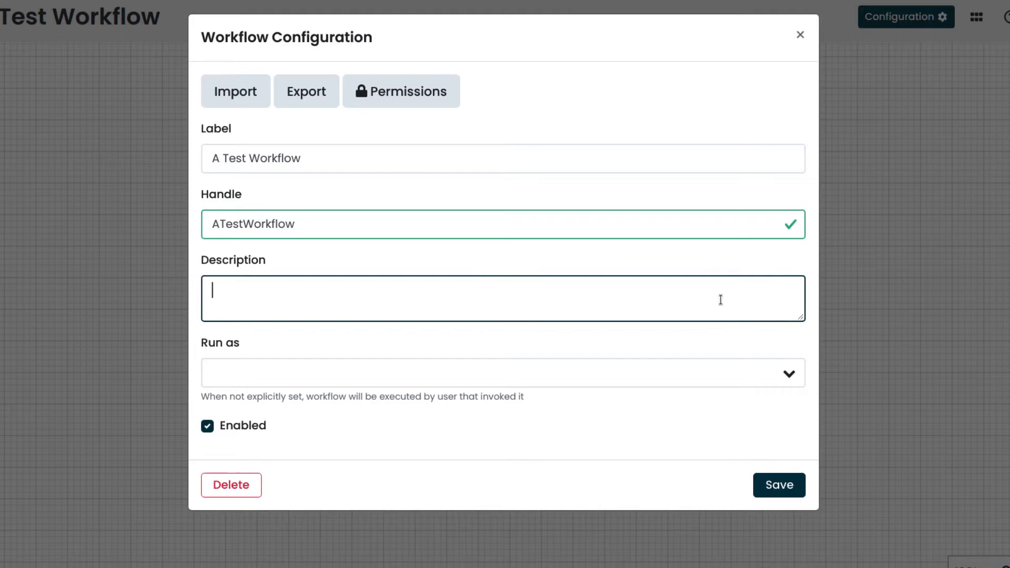
type("This is an example.")
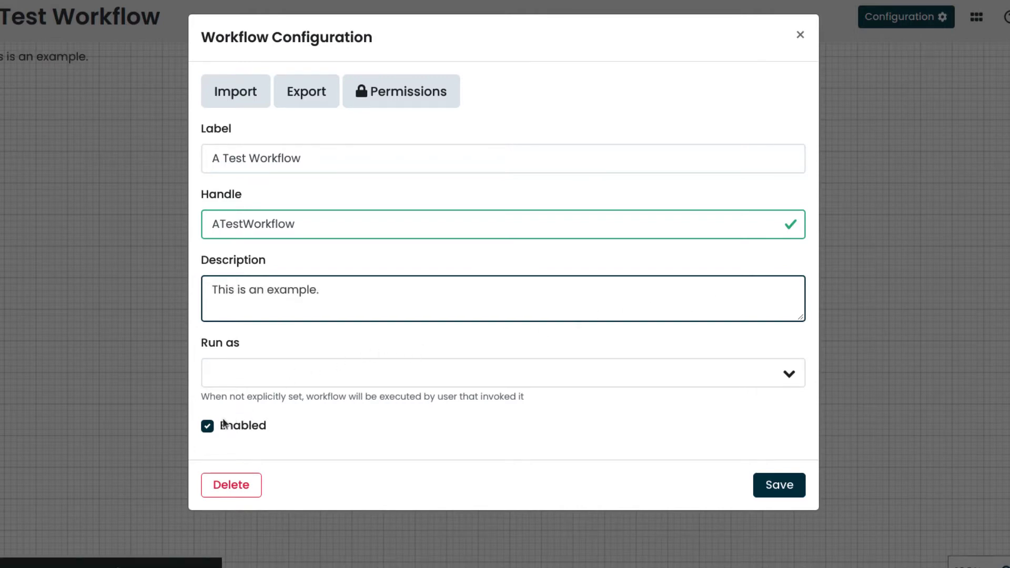
left_click(209, 427)
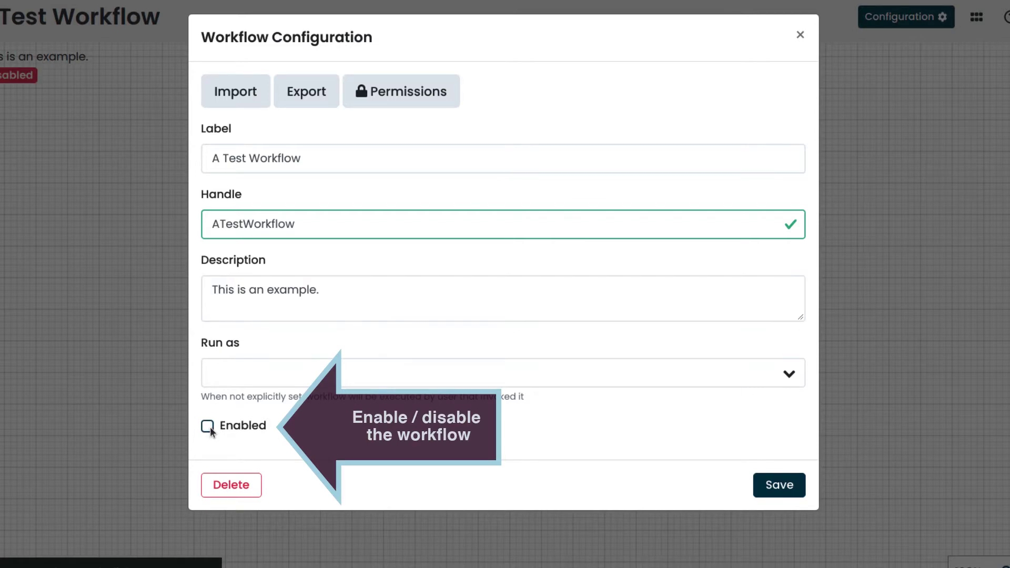
left_click(208, 427)
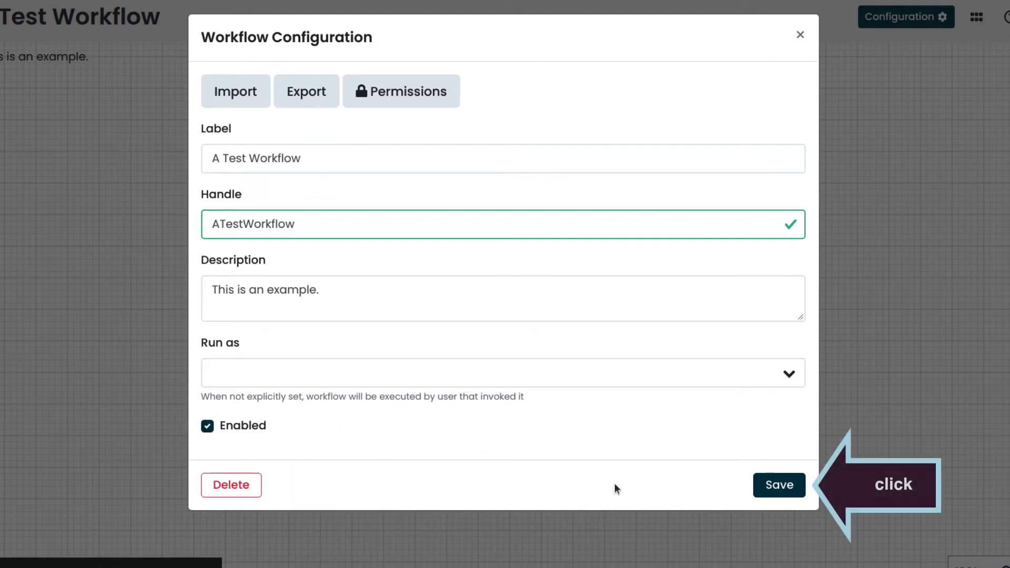
left_click(780, 488)
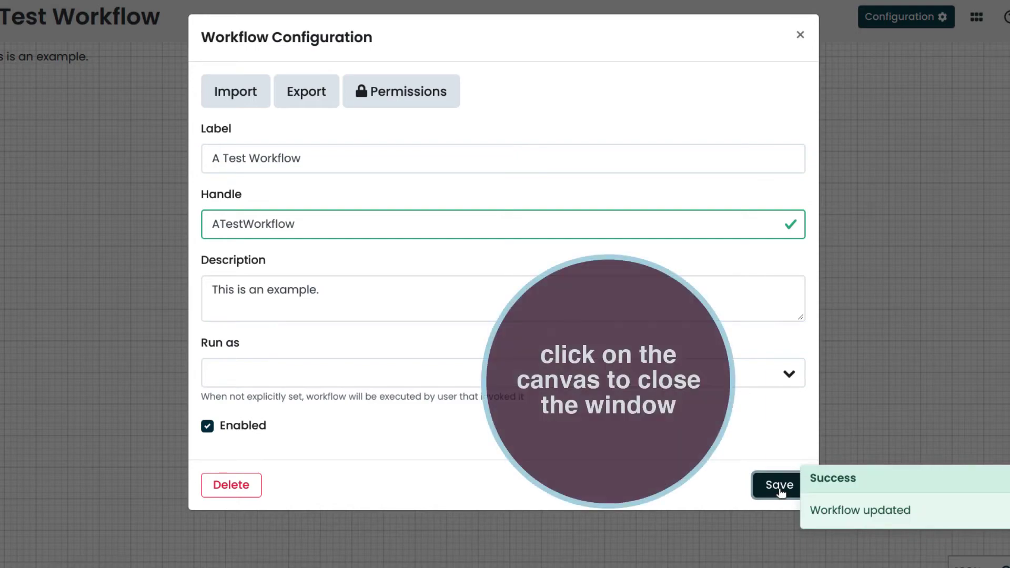
left_click(866, 387)
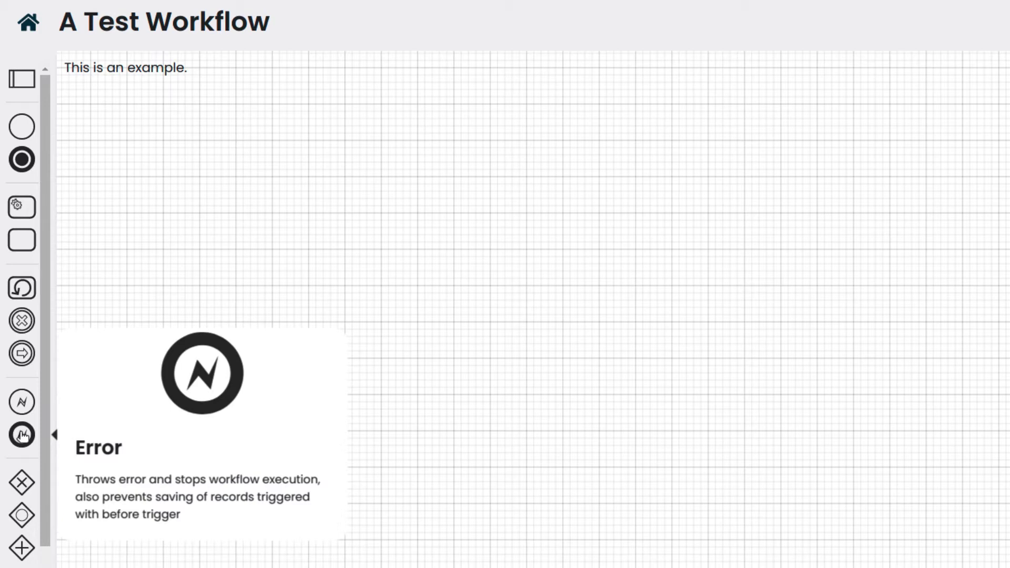
scroll(22, 435, "down", 2)
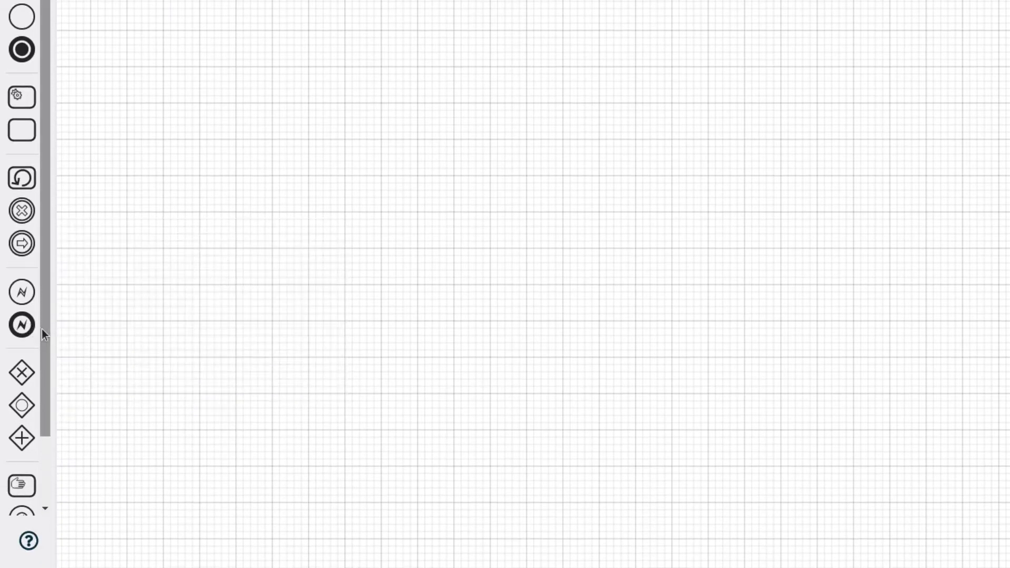
left_click_drag(44, 330, 45, 412)
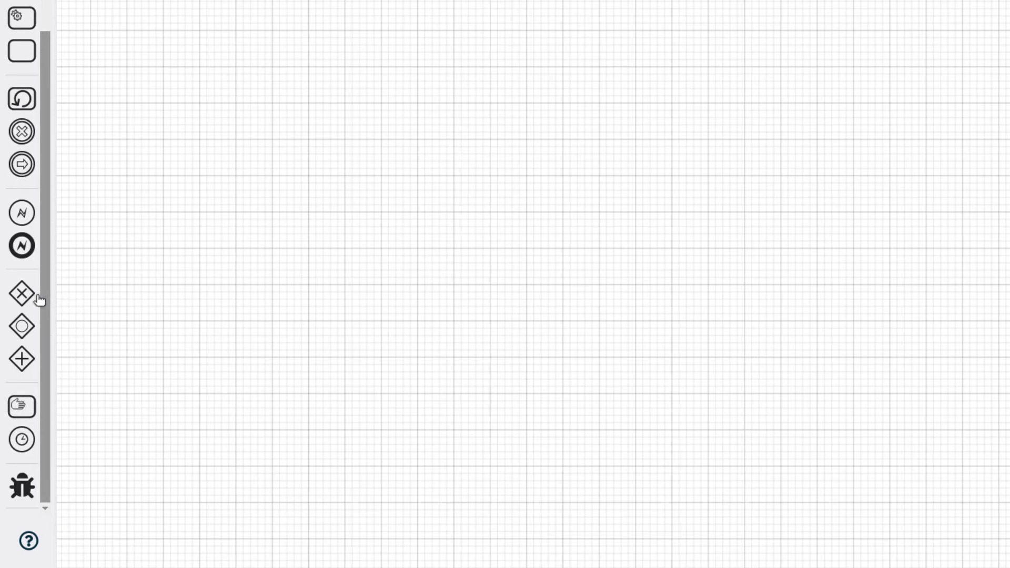
mouse_move(25, 299)
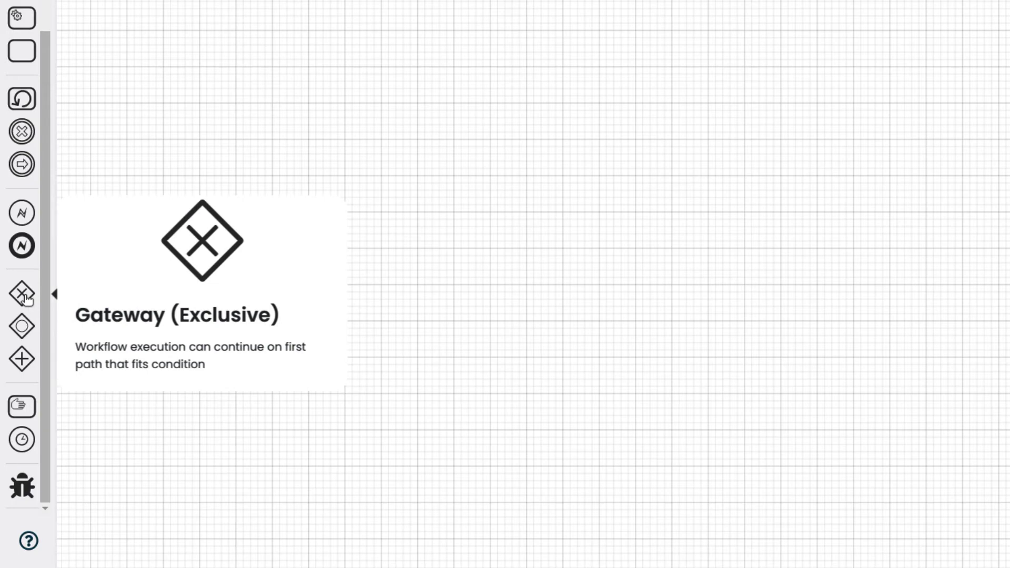
mouse_move(23, 329)
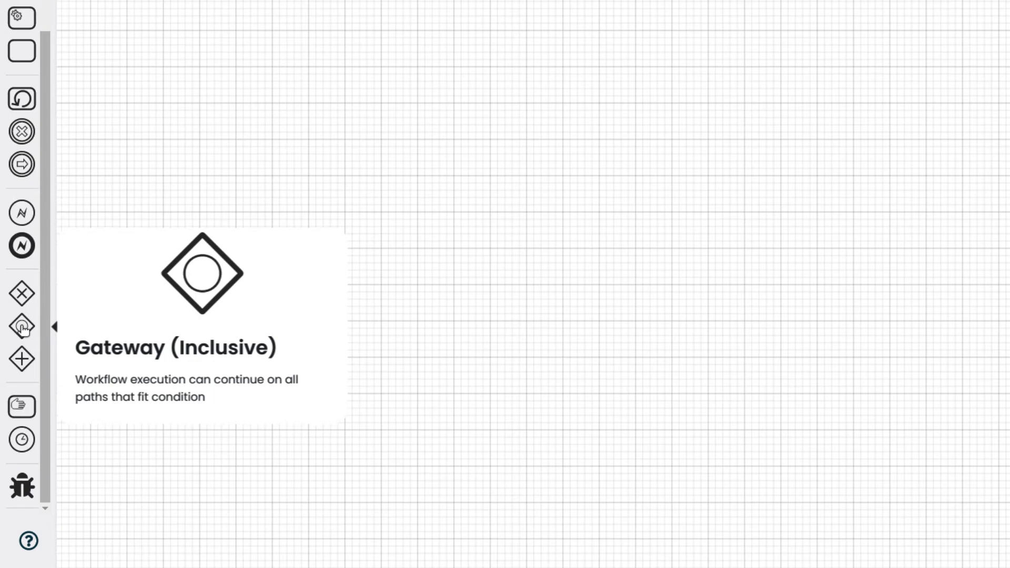
mouse_move(23, 361)
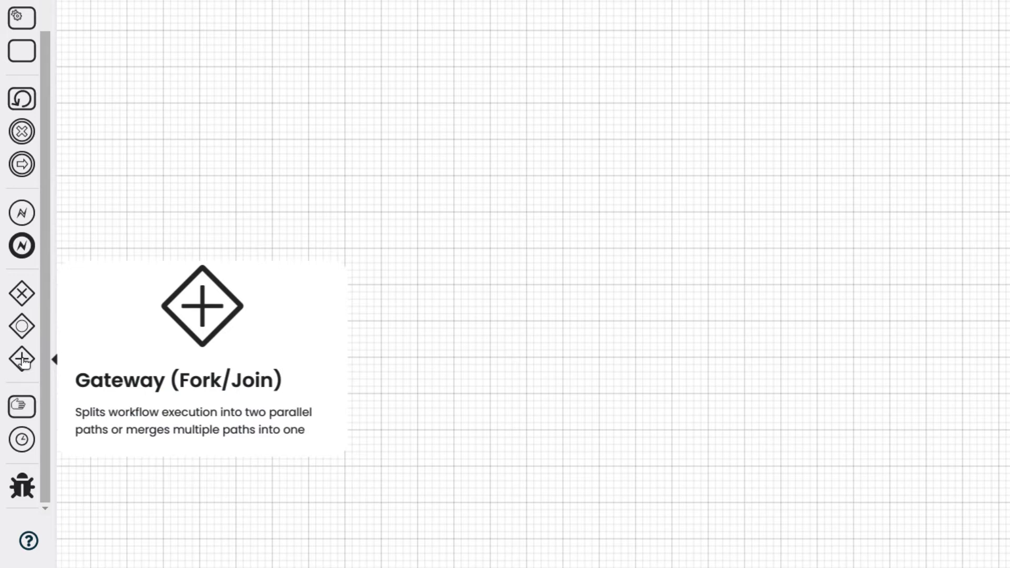
mouse_move(20, 412)
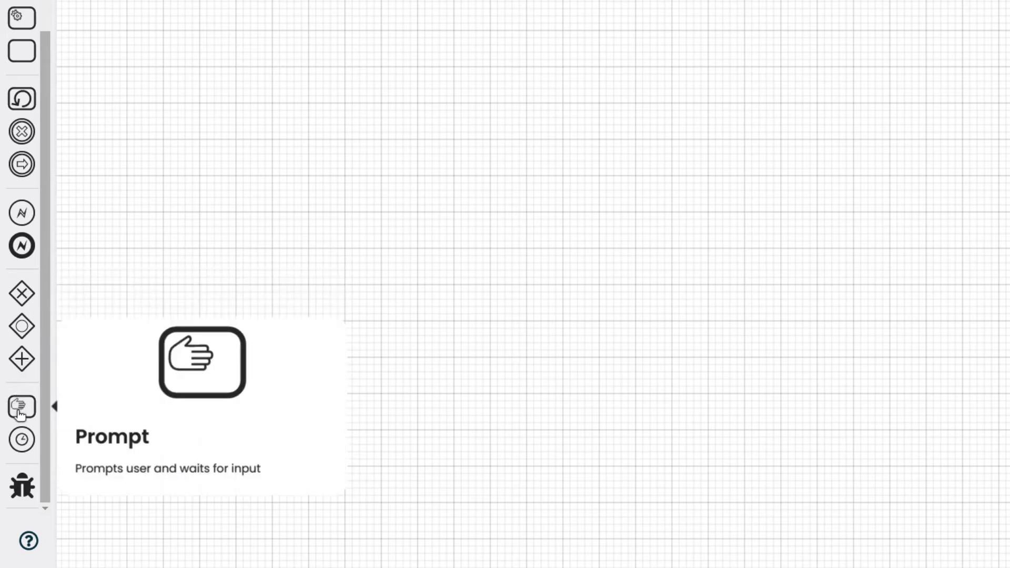
mouse_move(21, 445)
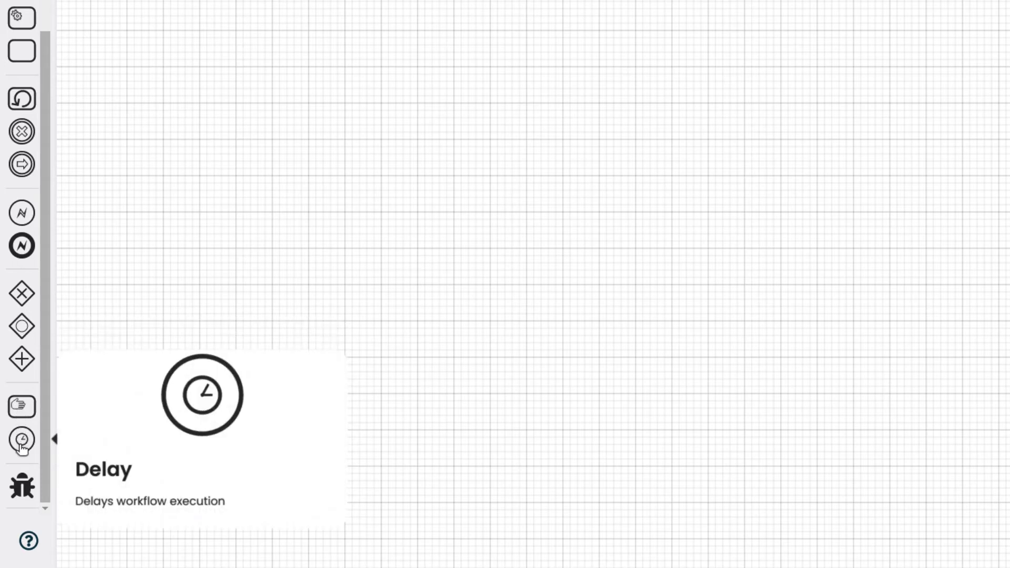
mouse_move(23, 488)
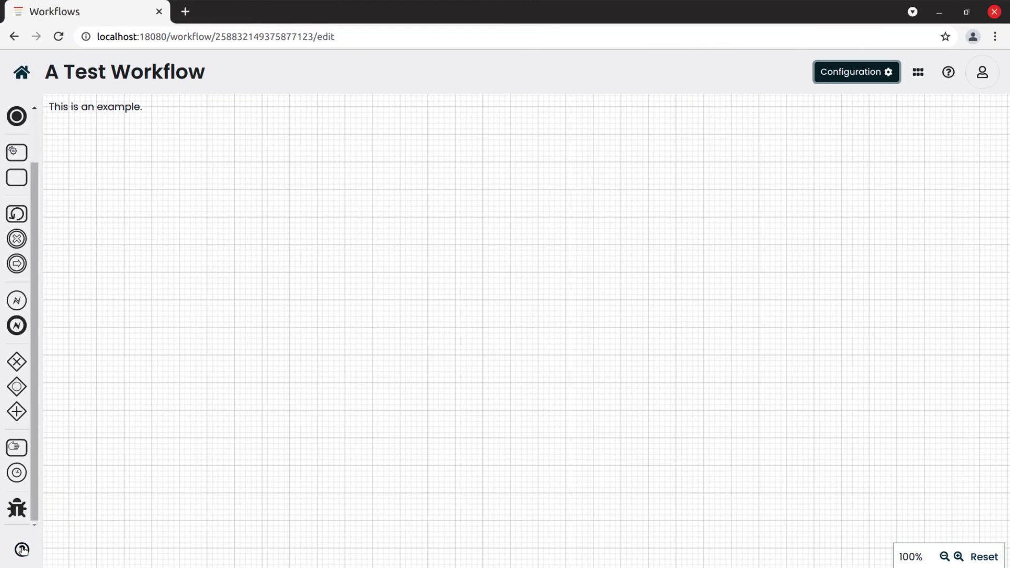
left_click(21, 550)
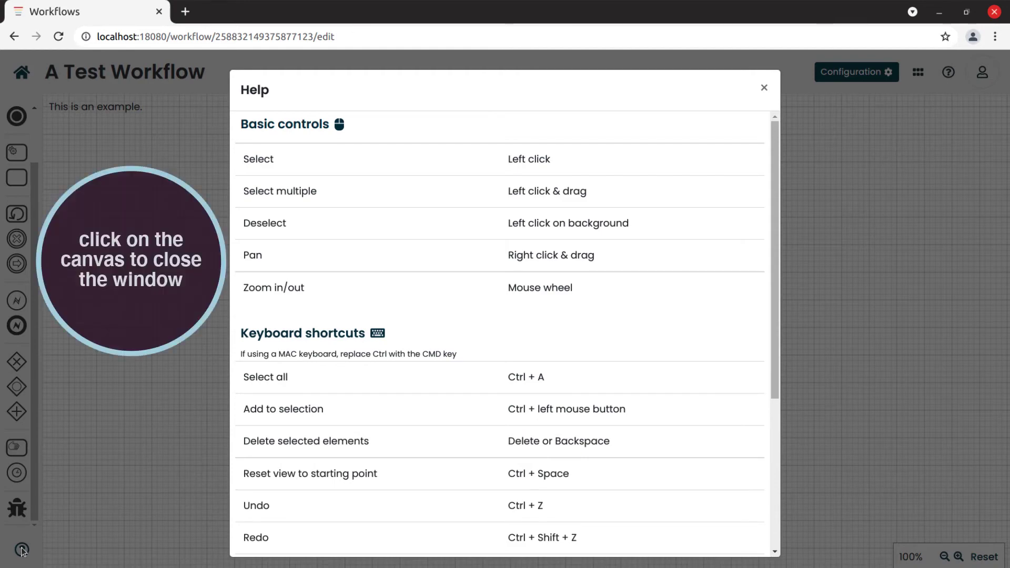
left_click(122, 481)
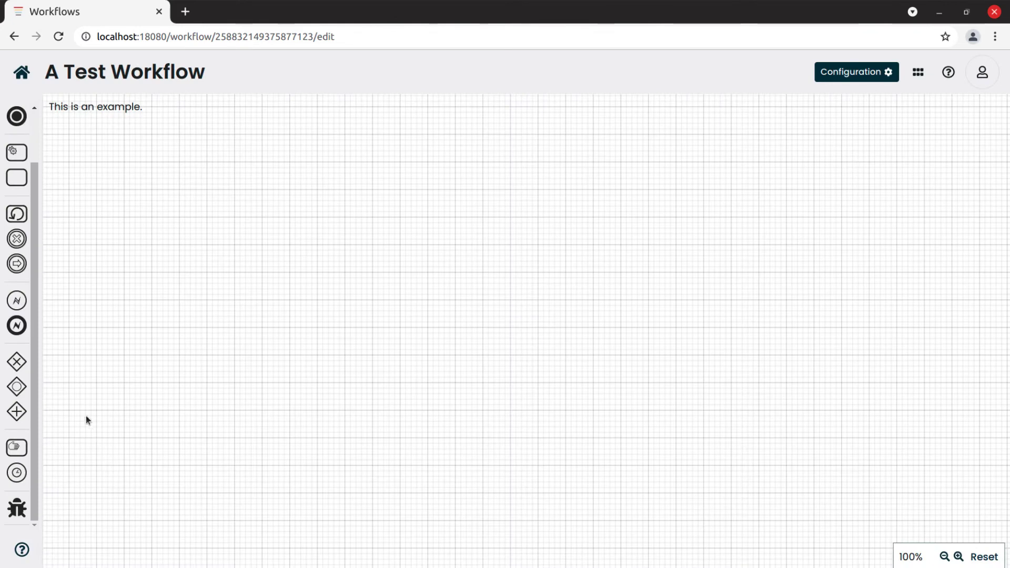
- Place a Trigger block on the canvas and nudge it slightly lower
left_click_drag(33, 349, 36, 290)
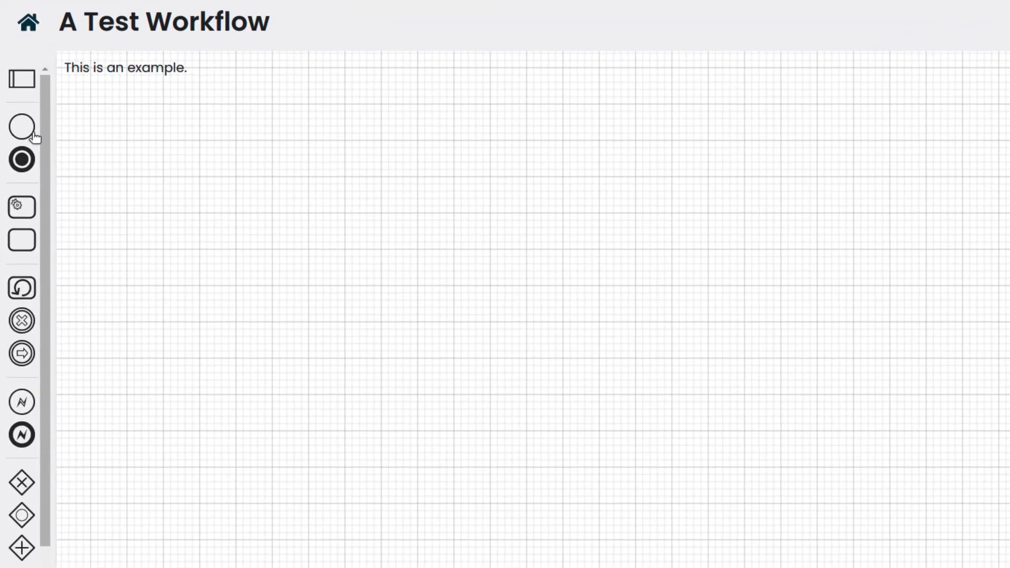
mouse_move(26, 131)
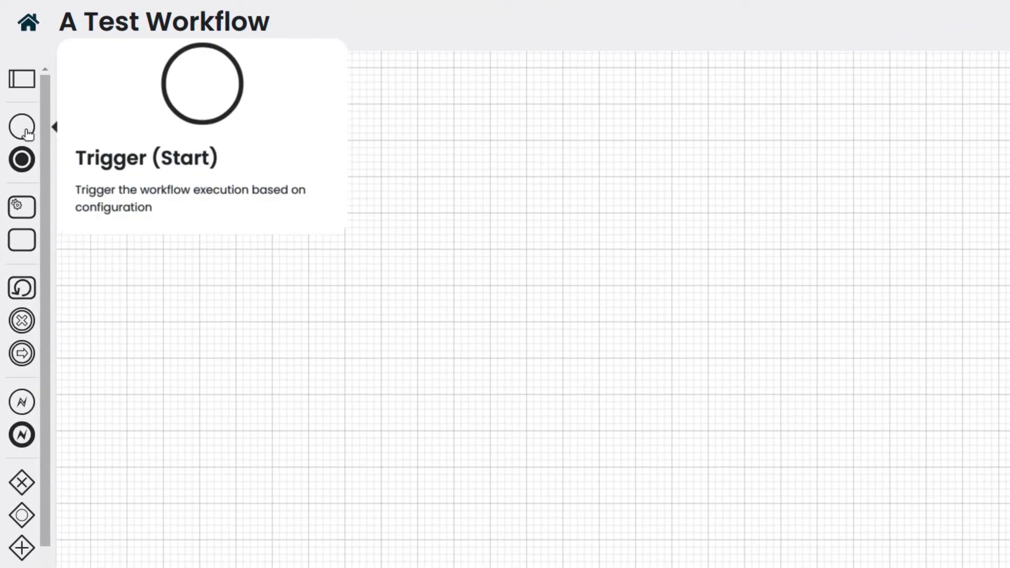
left_click_drag(26, 132, 238, 217)
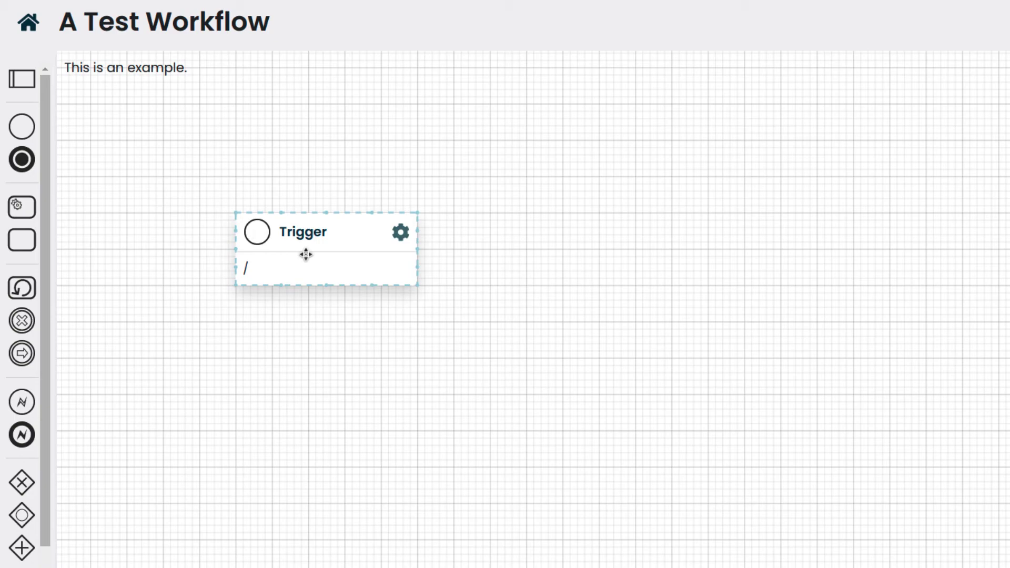
left_click_drag(306, 255, 305, 281)
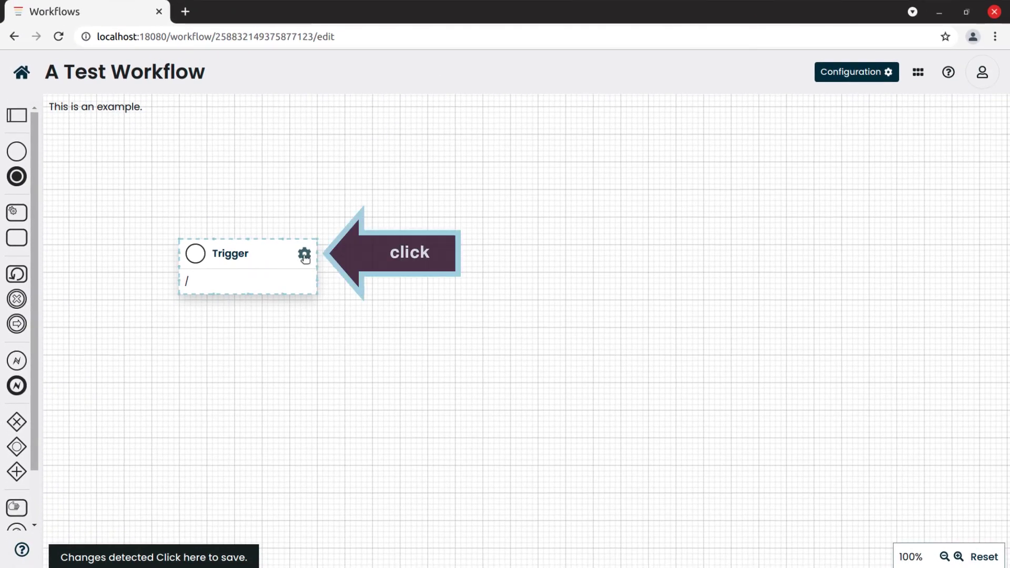
- Label the Trigger block 'My Trigger'
left_click(304, 255)
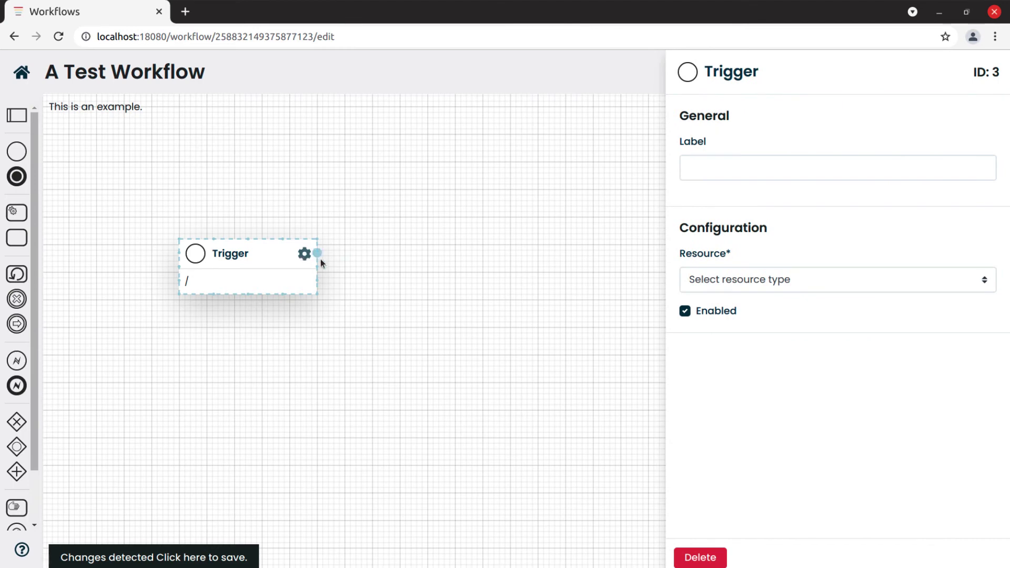
left_click(758, 167)
type("M")
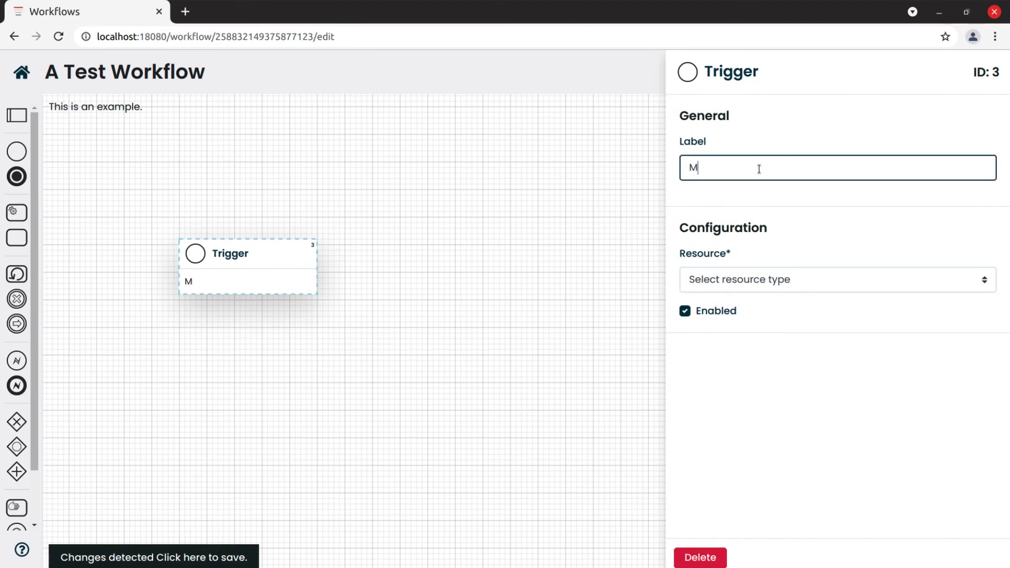
type("y Trigger")
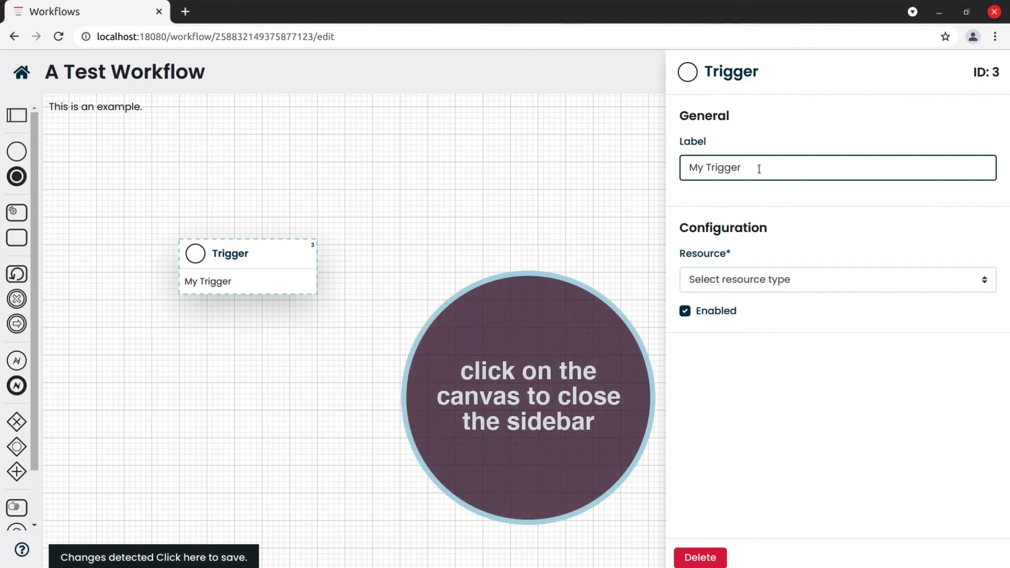
- Paste a copy of the My Trigger block and move it below the original
left_click(535, 258)
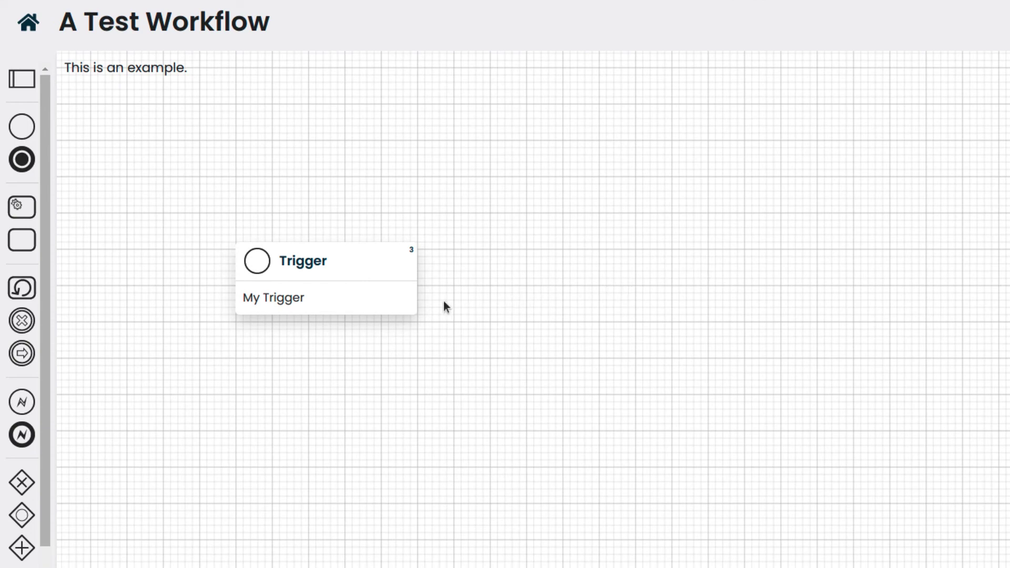
left_click(393, 303)
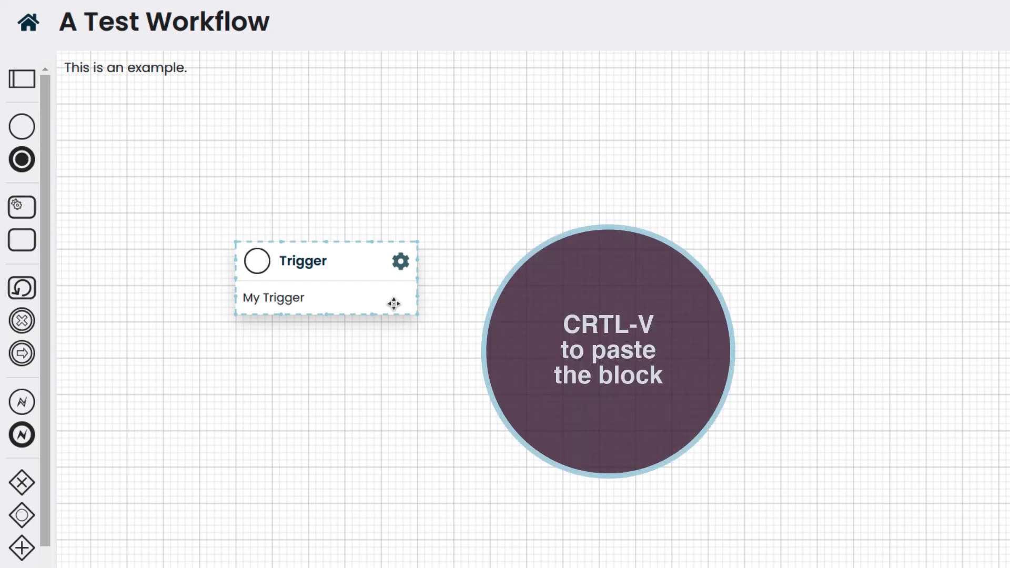
key("ctrl+v")
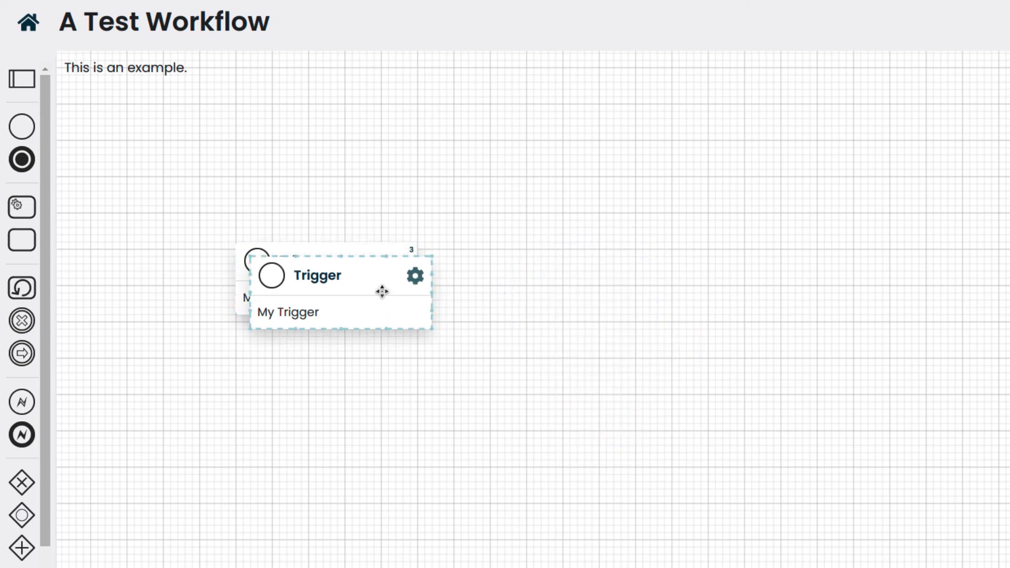
left_click_drag(382, 291, 363, 392)
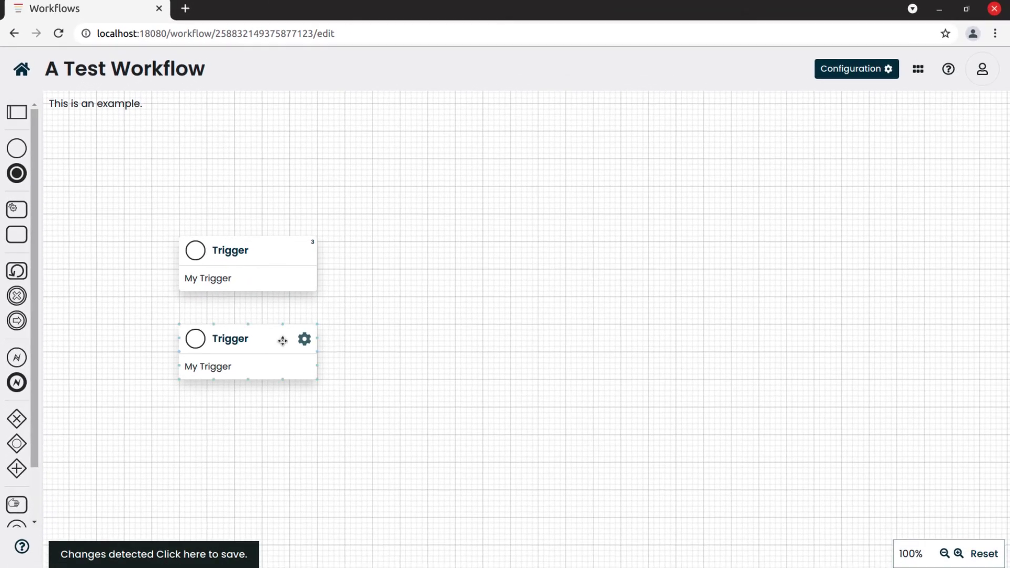
- Delete the original My Trigger block, keeping only the copy
left_click(304, 250)
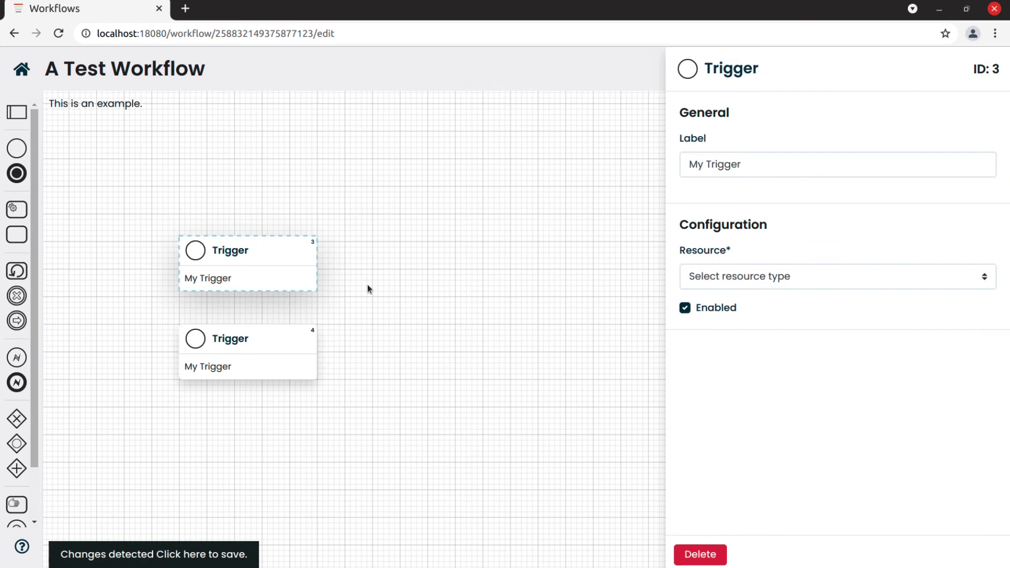
left_click(700, 554)
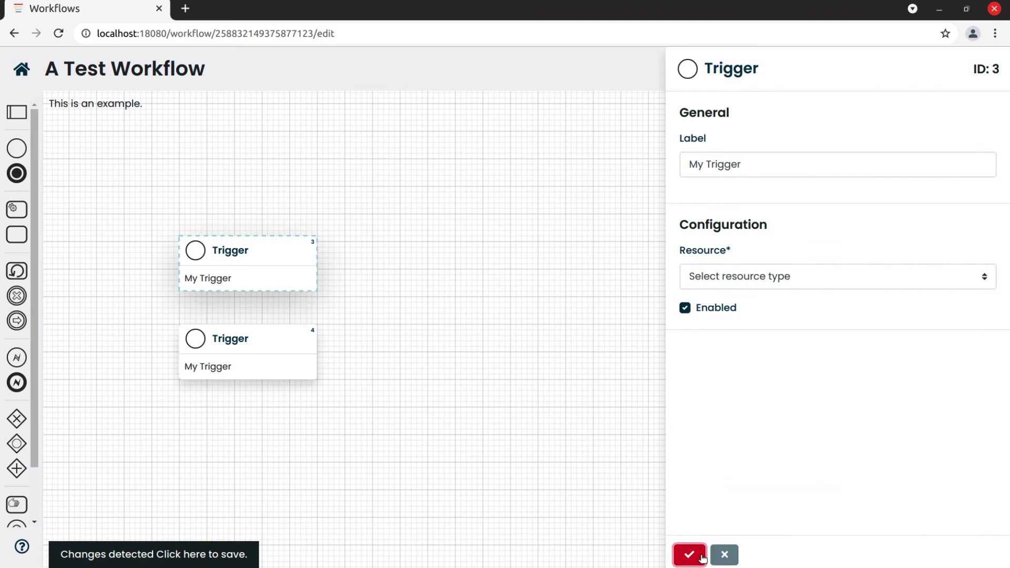
left_click(689, 554)
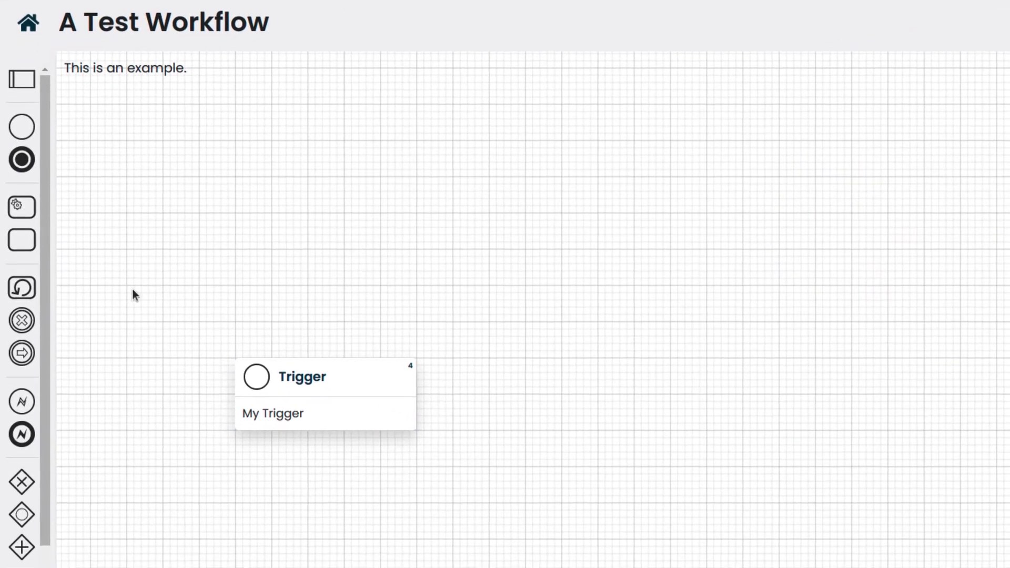
- Add a Function block right of the trigger and label it 'My Function'
left_click_drag(22, 240, 690, 367)
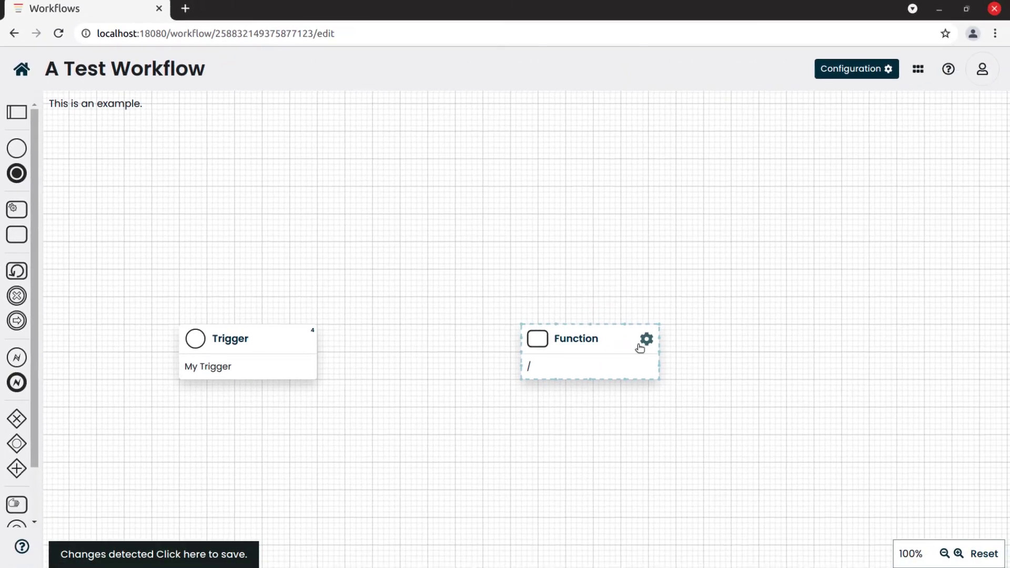
left_click(712, 352)
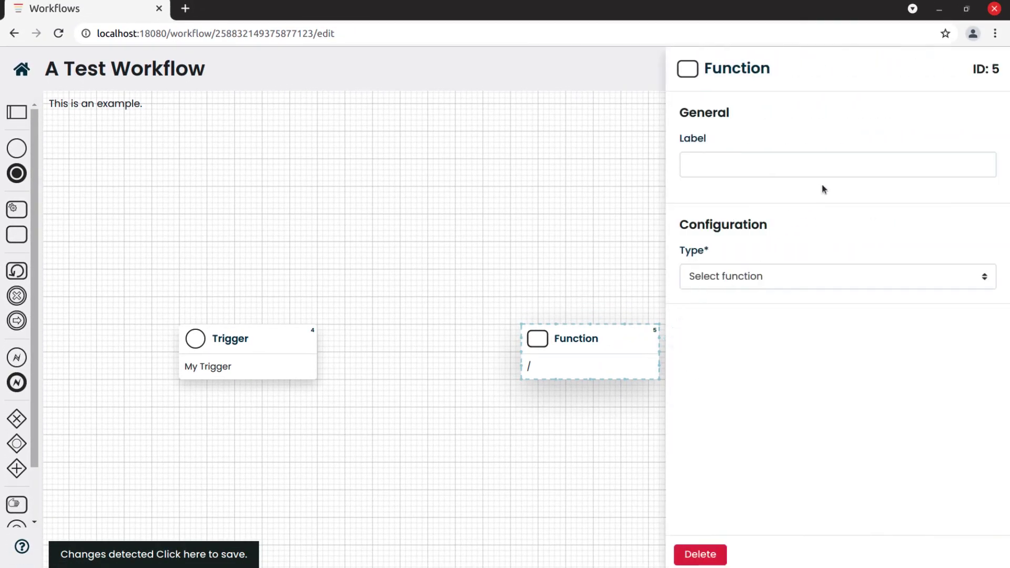
left_click(837, 166)
type("My Function")
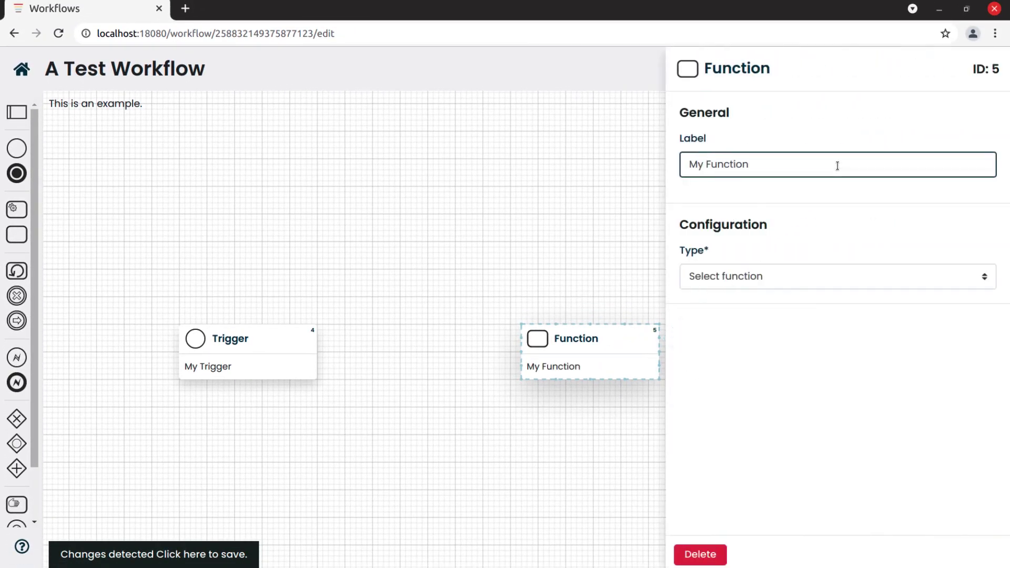
- Connect My Trigger to My Function with an arrow
left_click(601, 241)
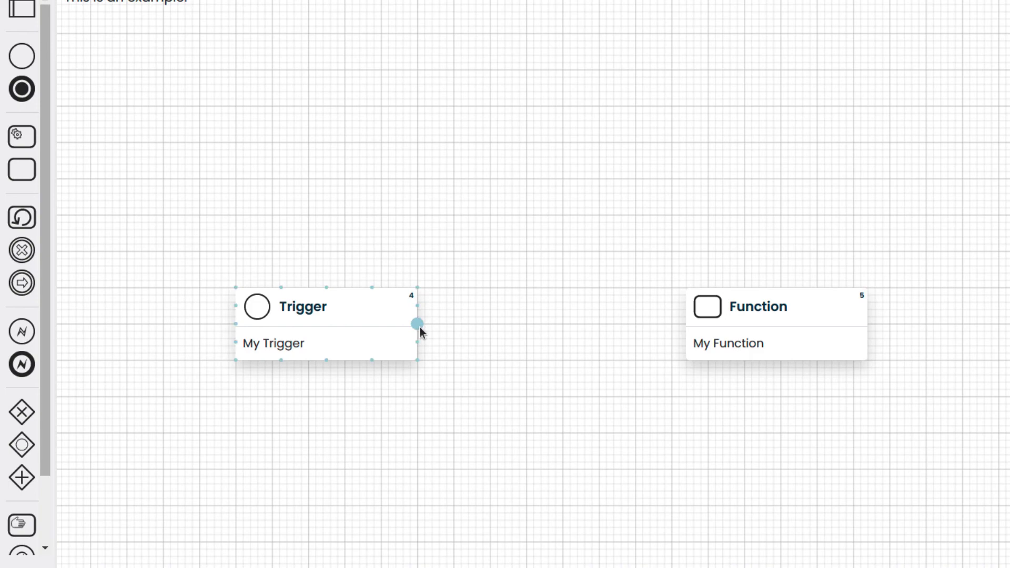
left_click_drag(418, 327, 689, 326)
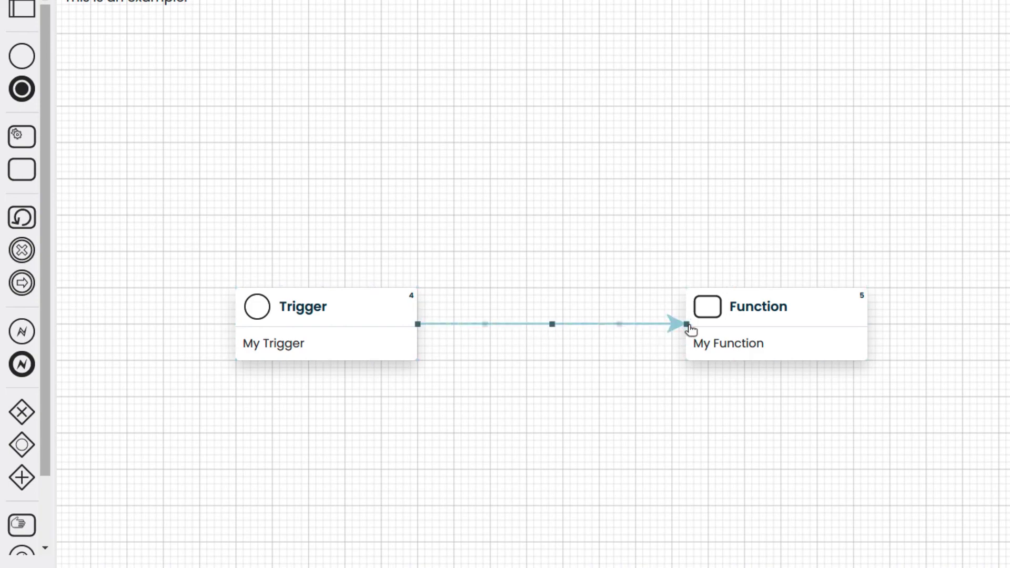
left_click(600, 366)
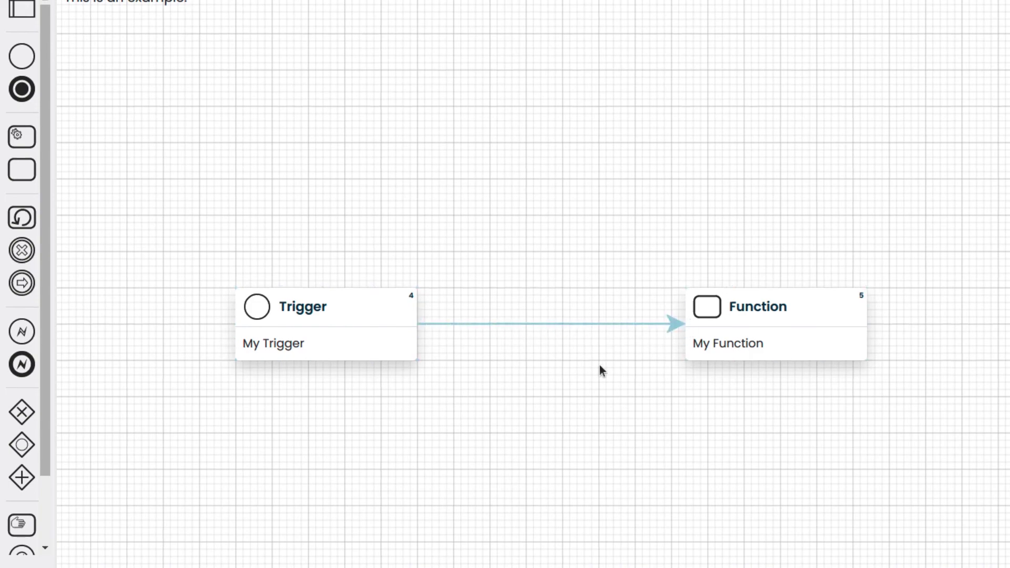